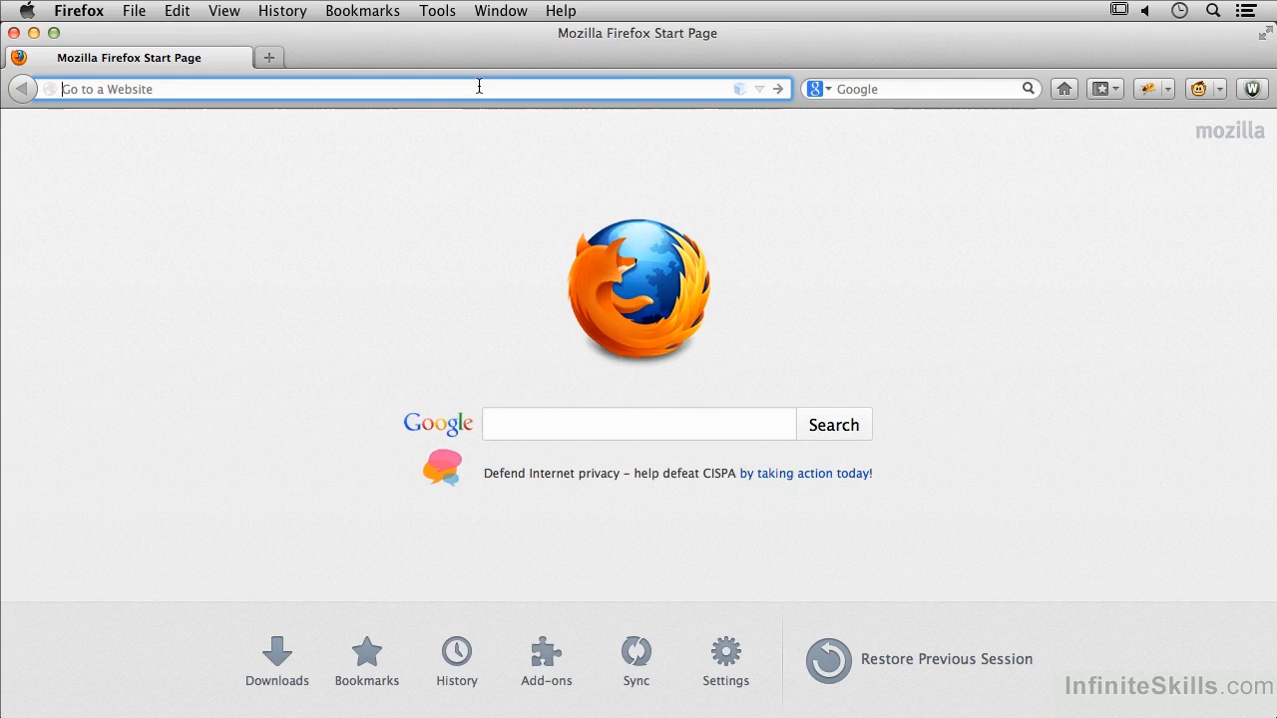
type("www.go")
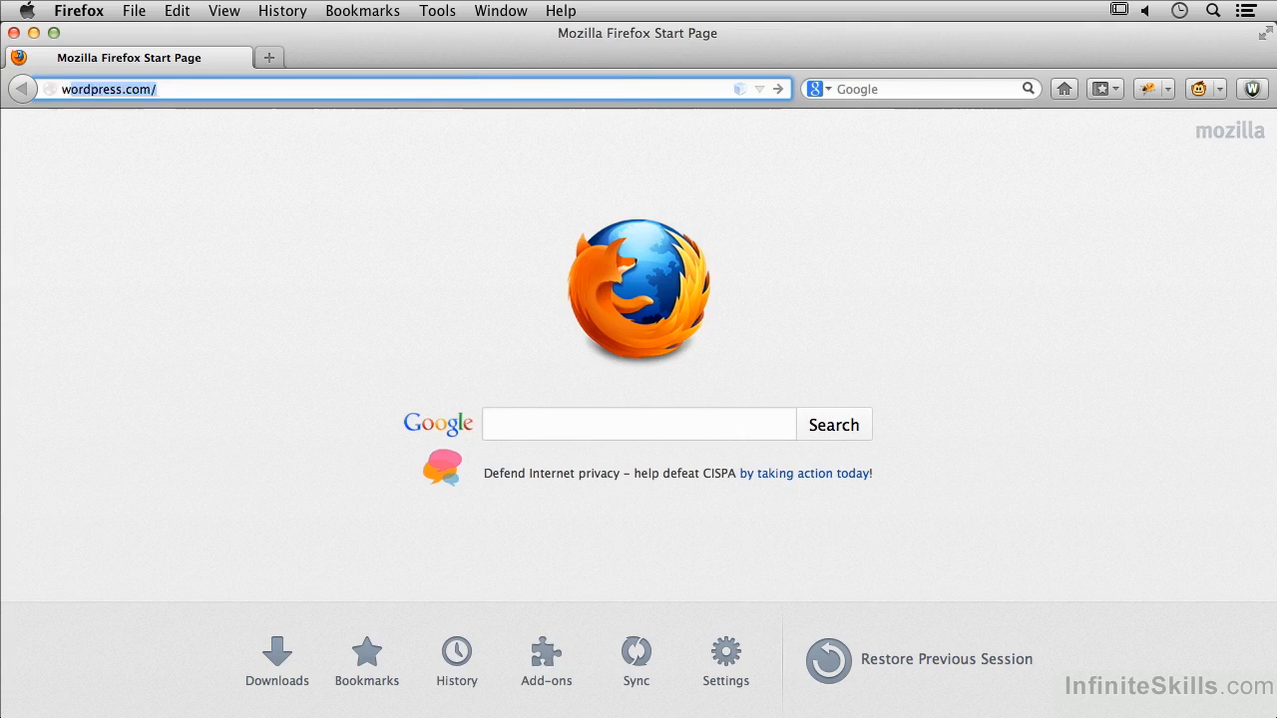
type("ogl")
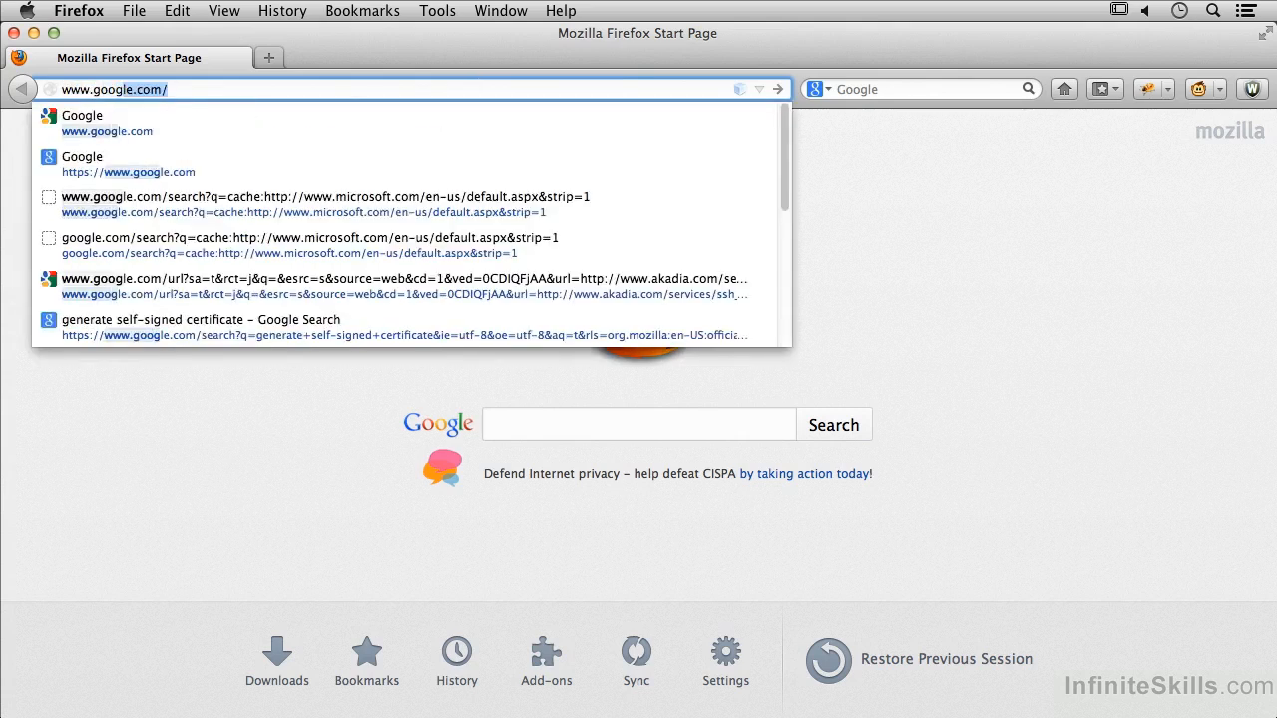
key("Return")
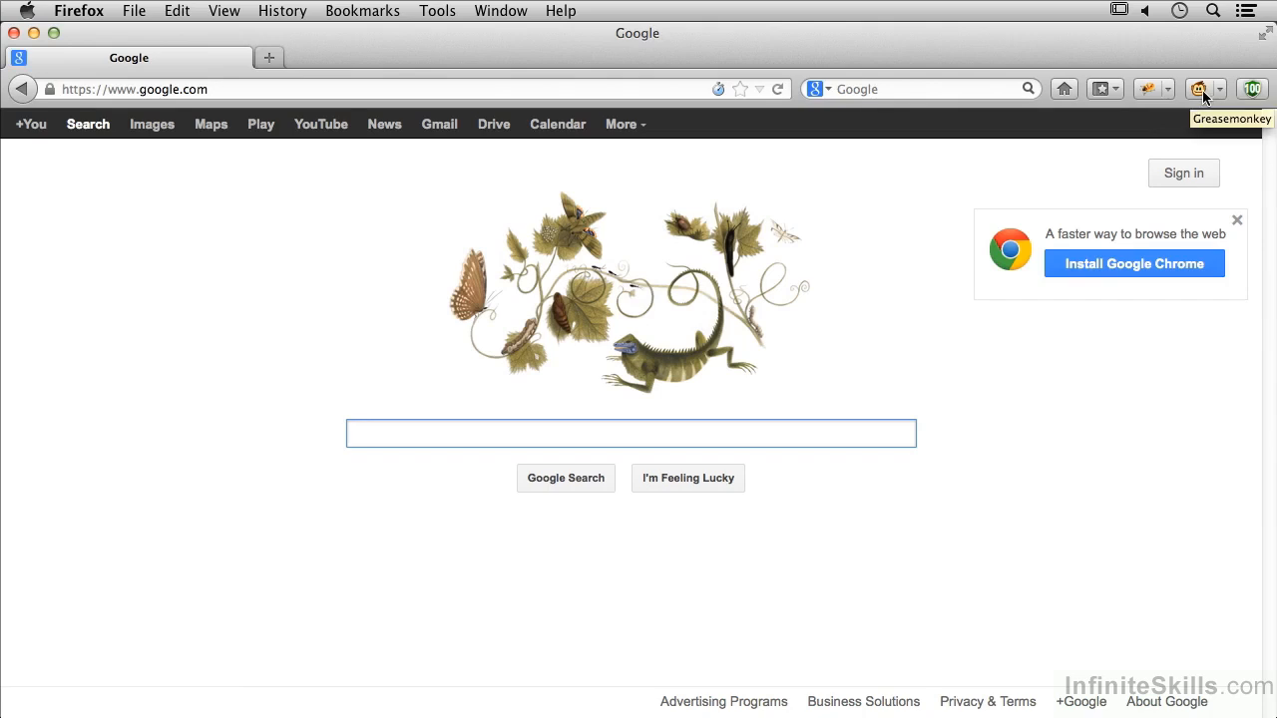
left_click(1152, 92)
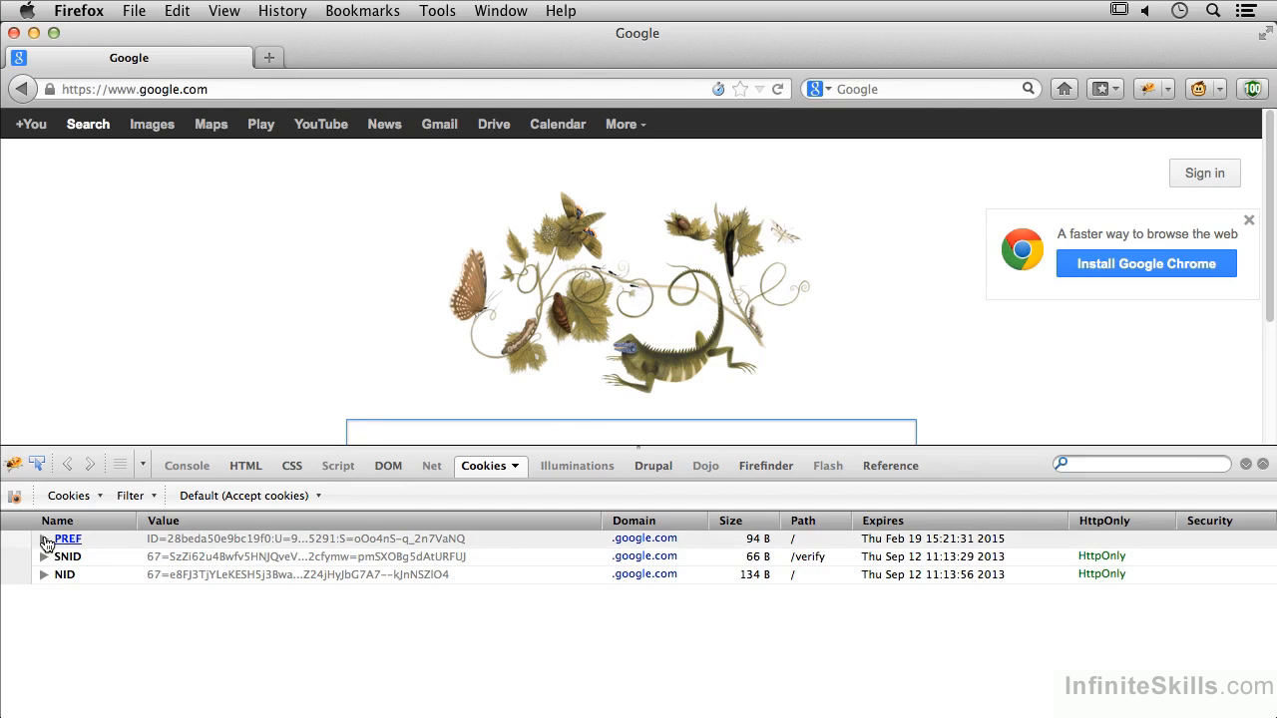
Step: Export the cookies for this site to cookies.txt in the Documents folder as a text file
left_click(97, 499)
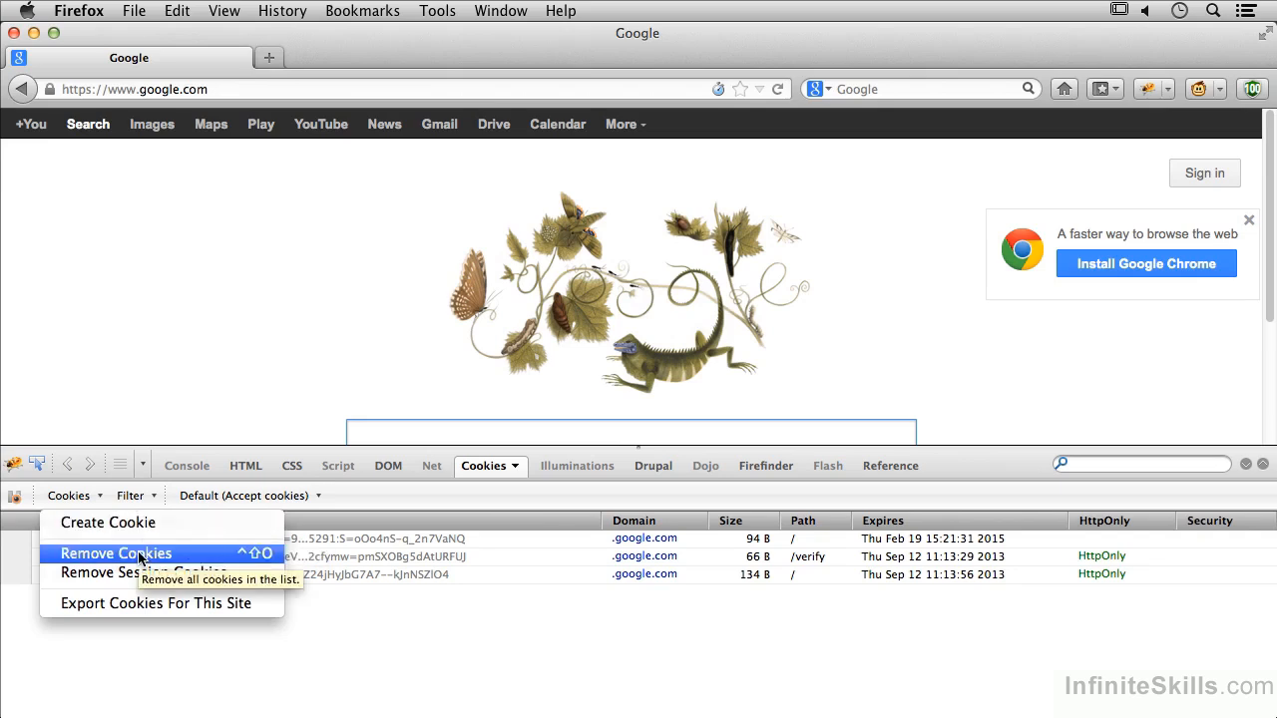
left_click(162, 606)
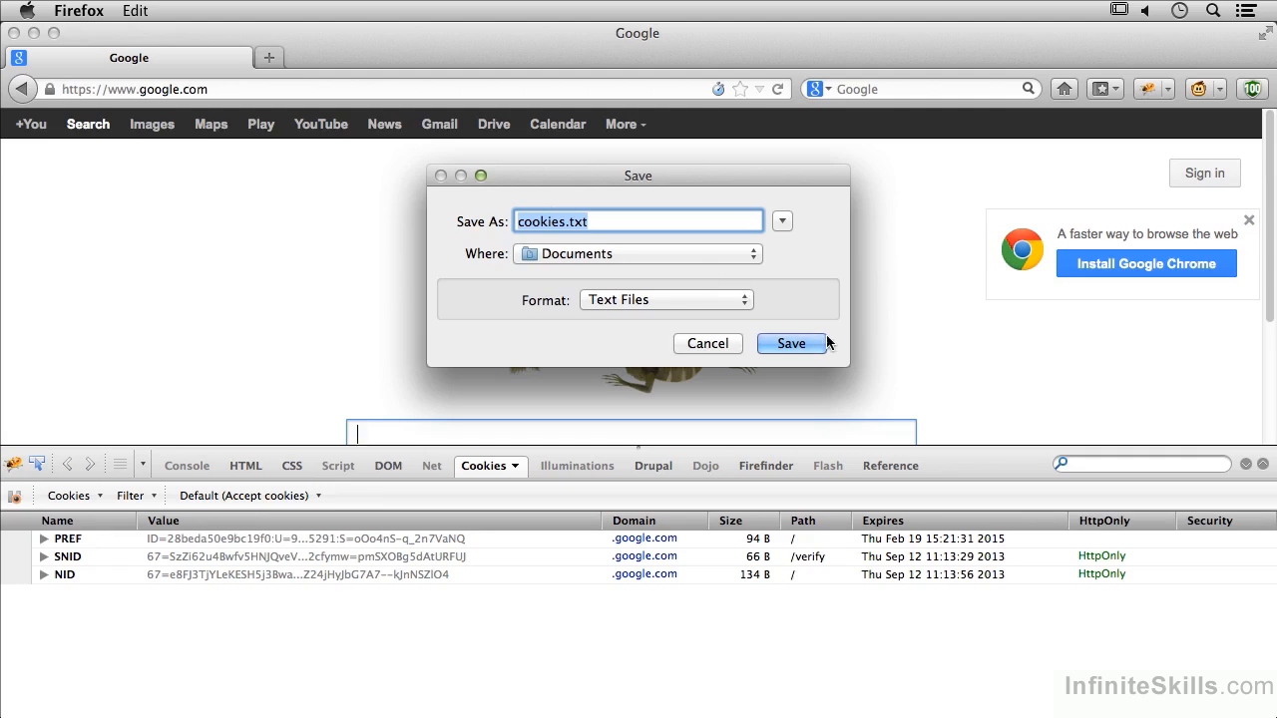
left_click(790, 343)
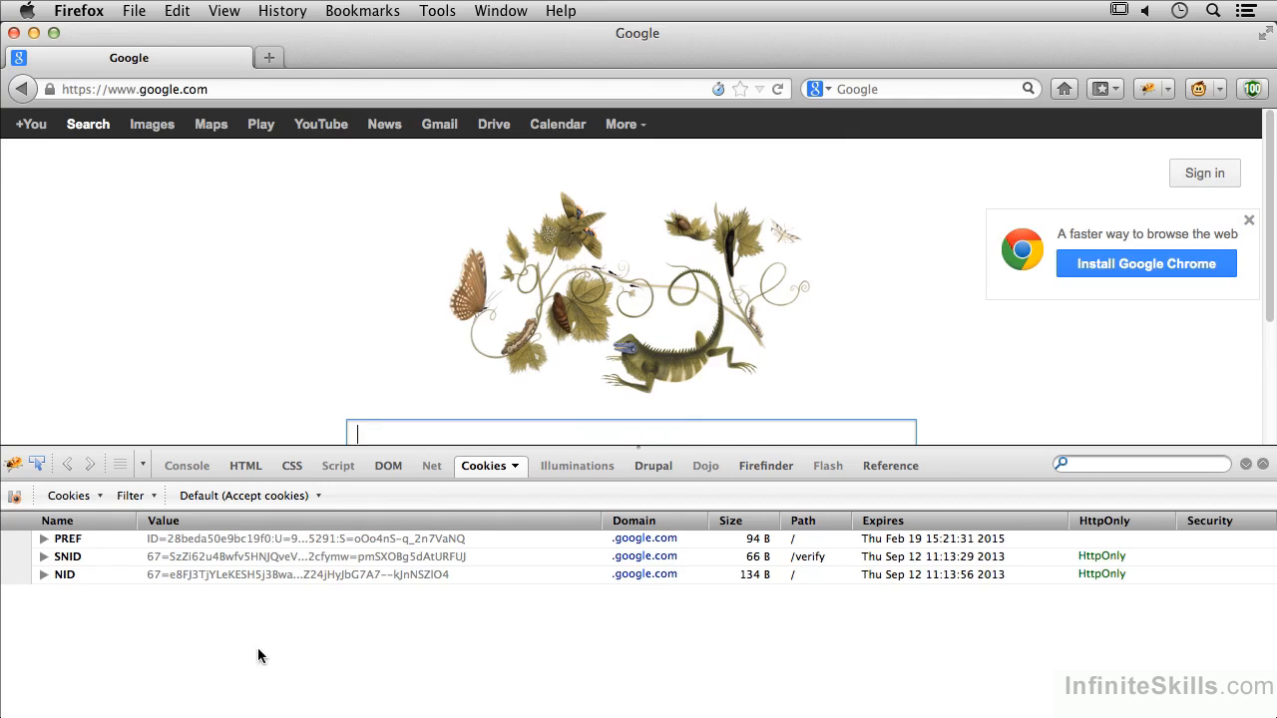
Step: View the PREF cookie's full value and try changing its host to labs.google.com and removing the end of its value
left_click(44, 540)
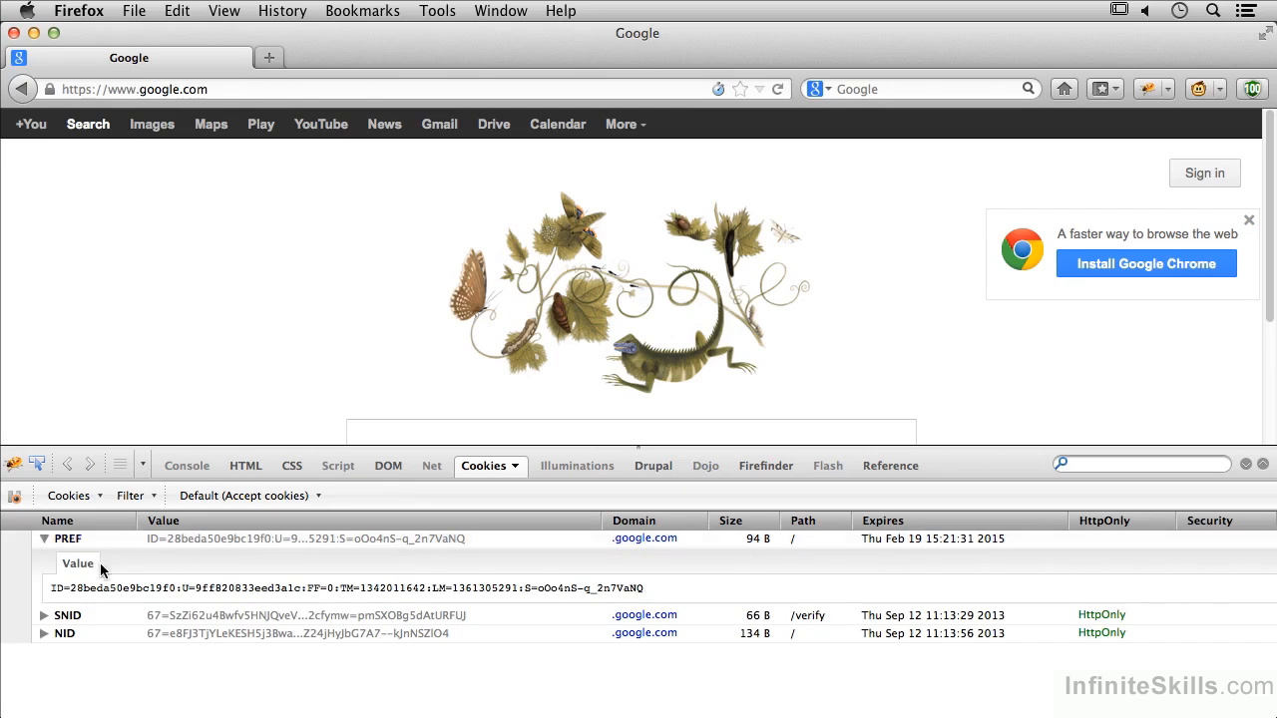
left_click(207, 539)
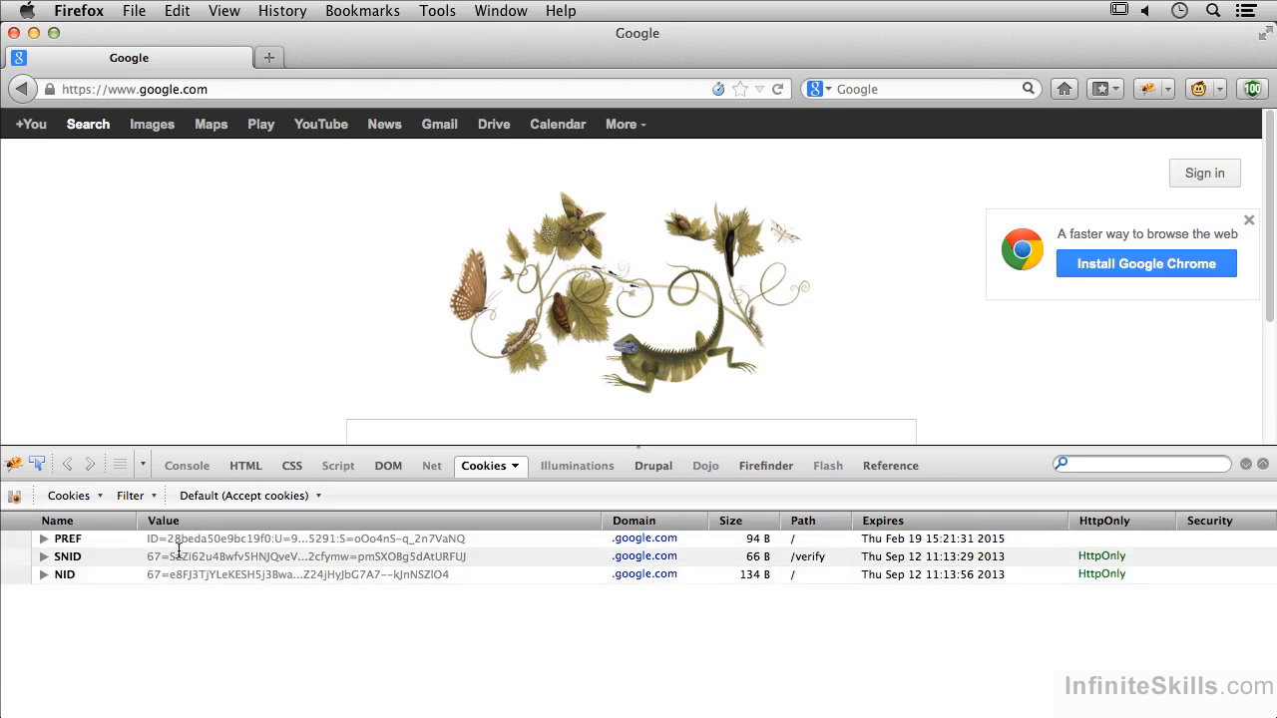
right_click(188, 541)
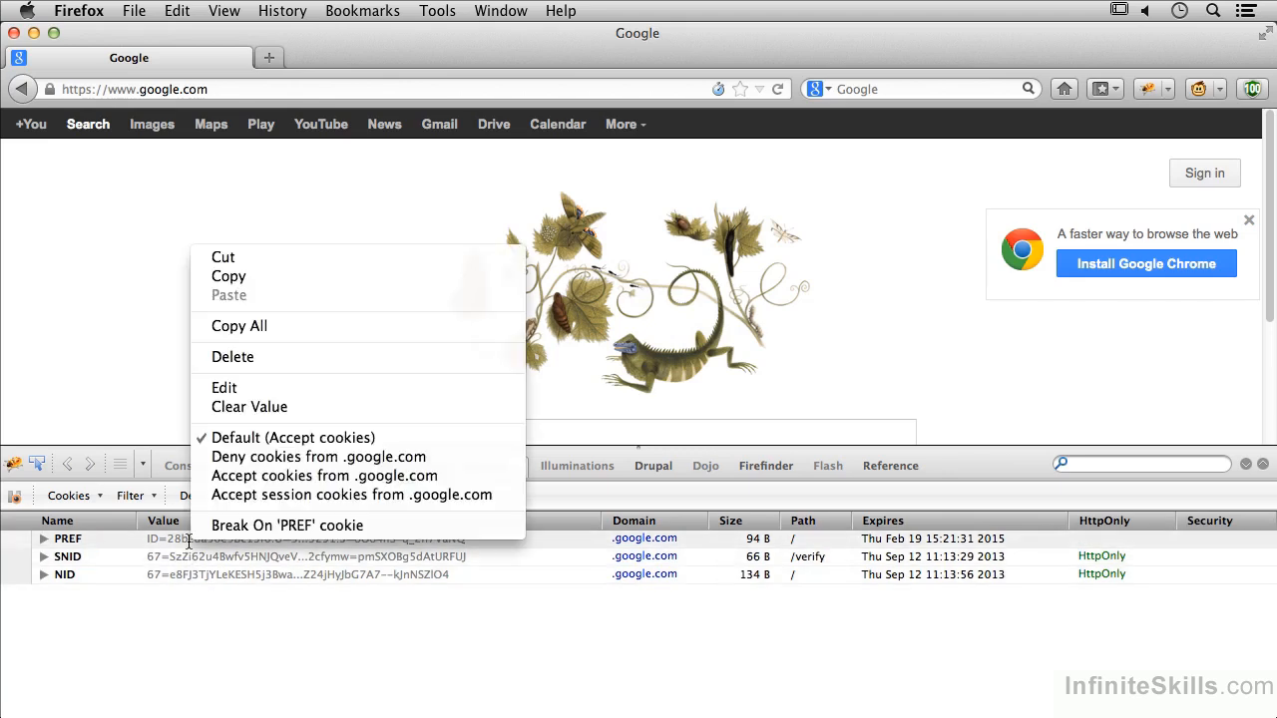
left_click(242, 389)
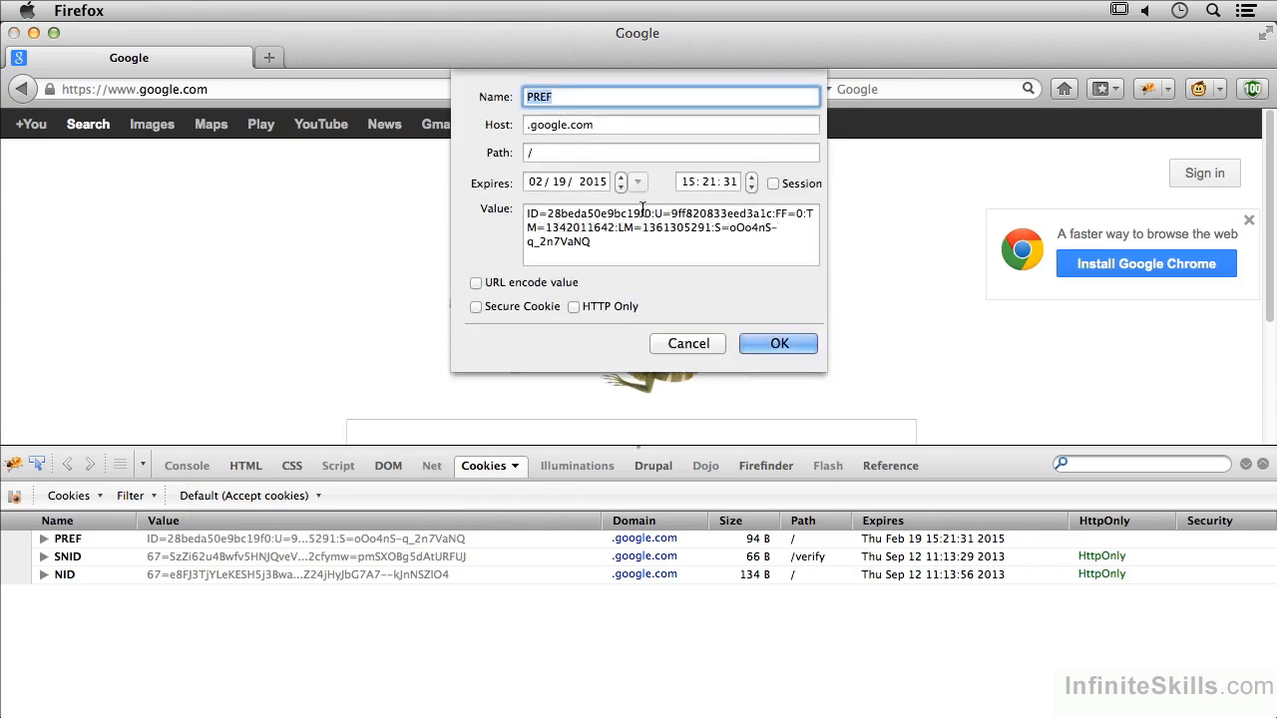
left_click(531, 127)
type("labs")
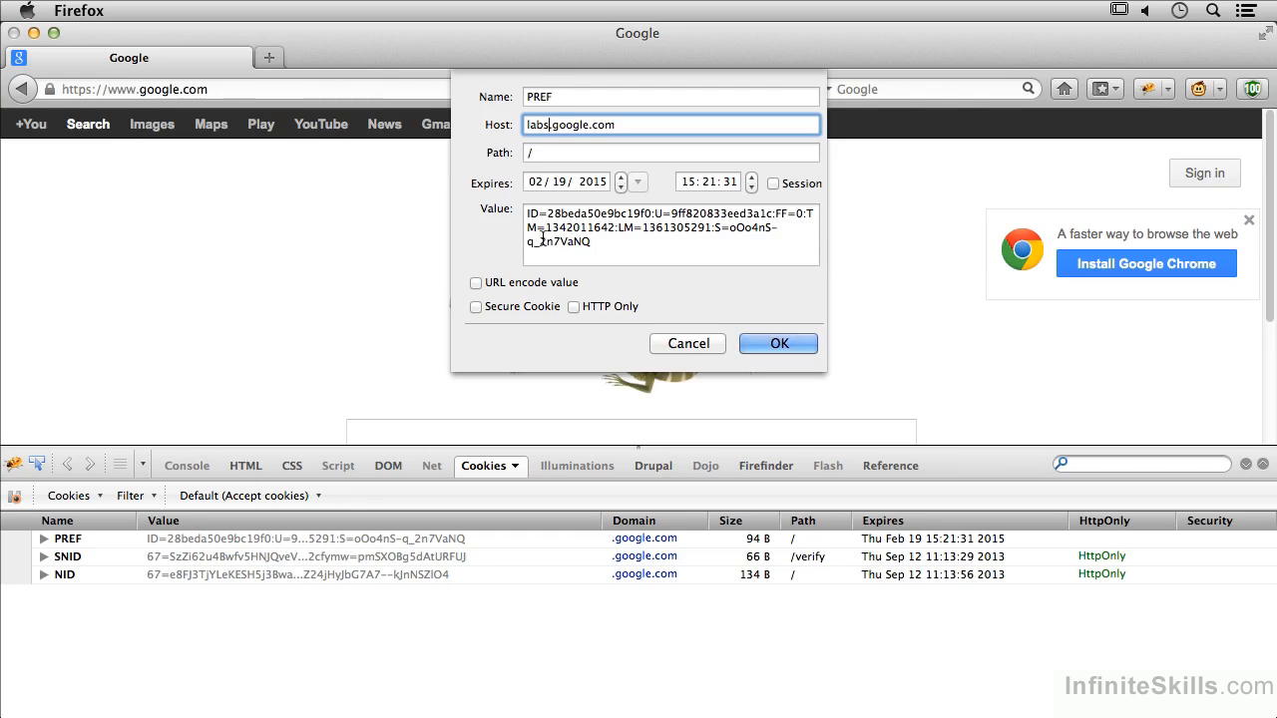
left_click_drag(540, 241, 615, 242)
key("BackSpace")
key("BackSpace")
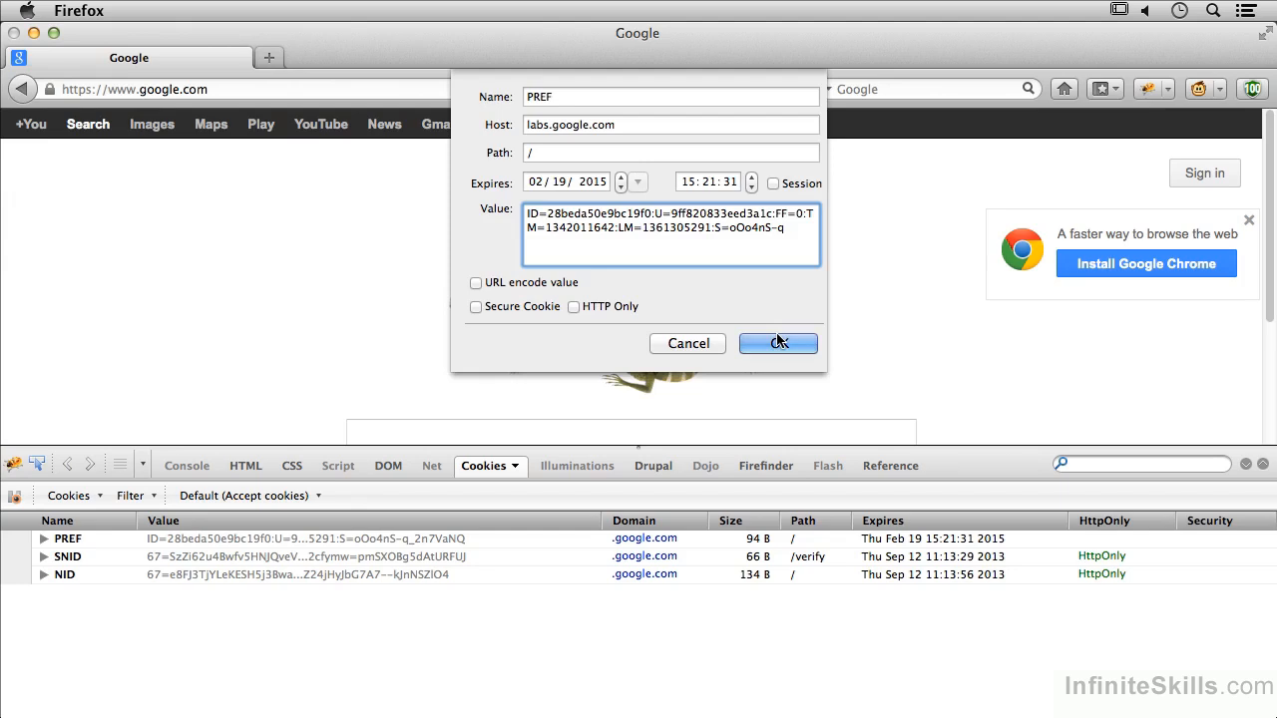
key("Return")
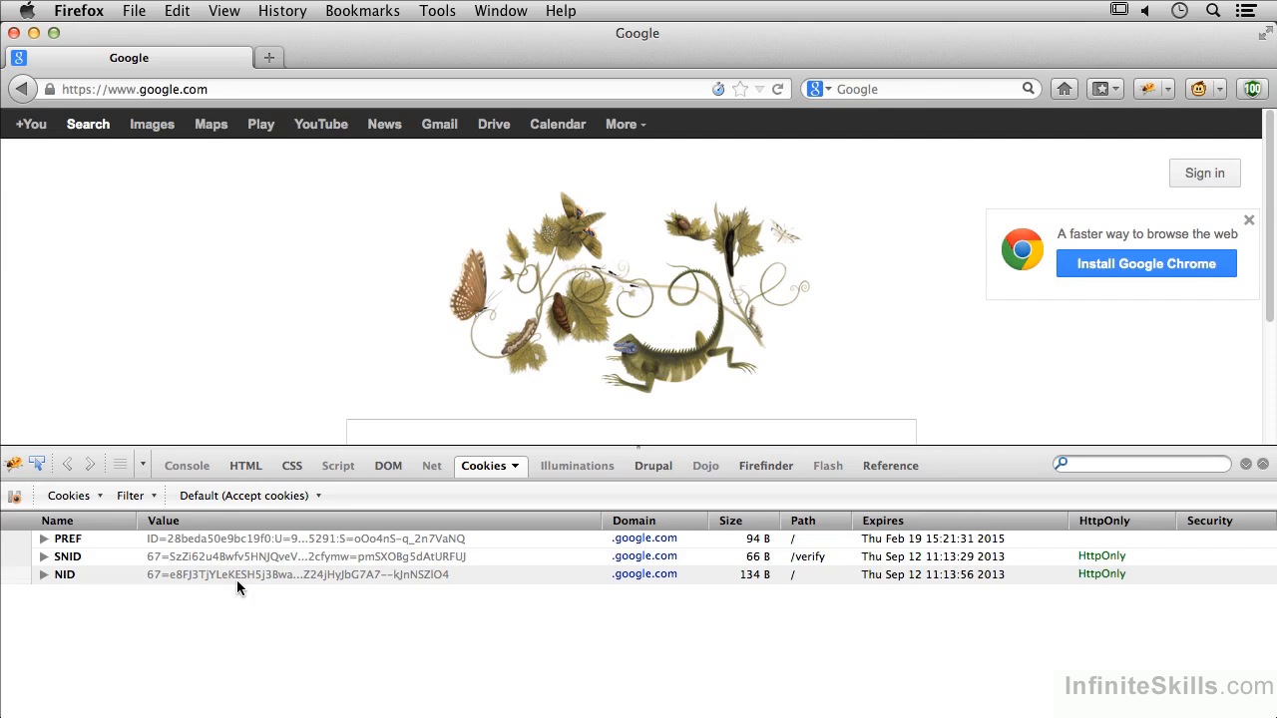
Step: Delete the PREF cookie and expand the SNID cookie to view its full value
right_click(200, 544)
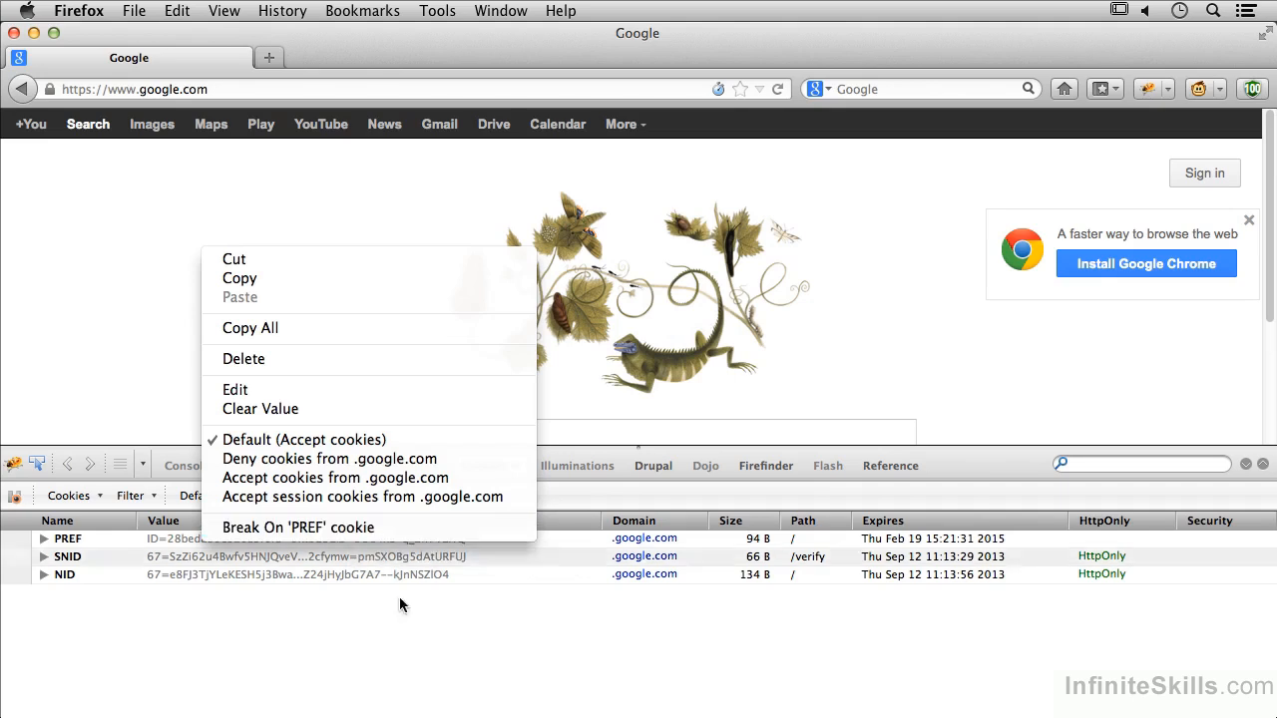
left_click(258, 360)
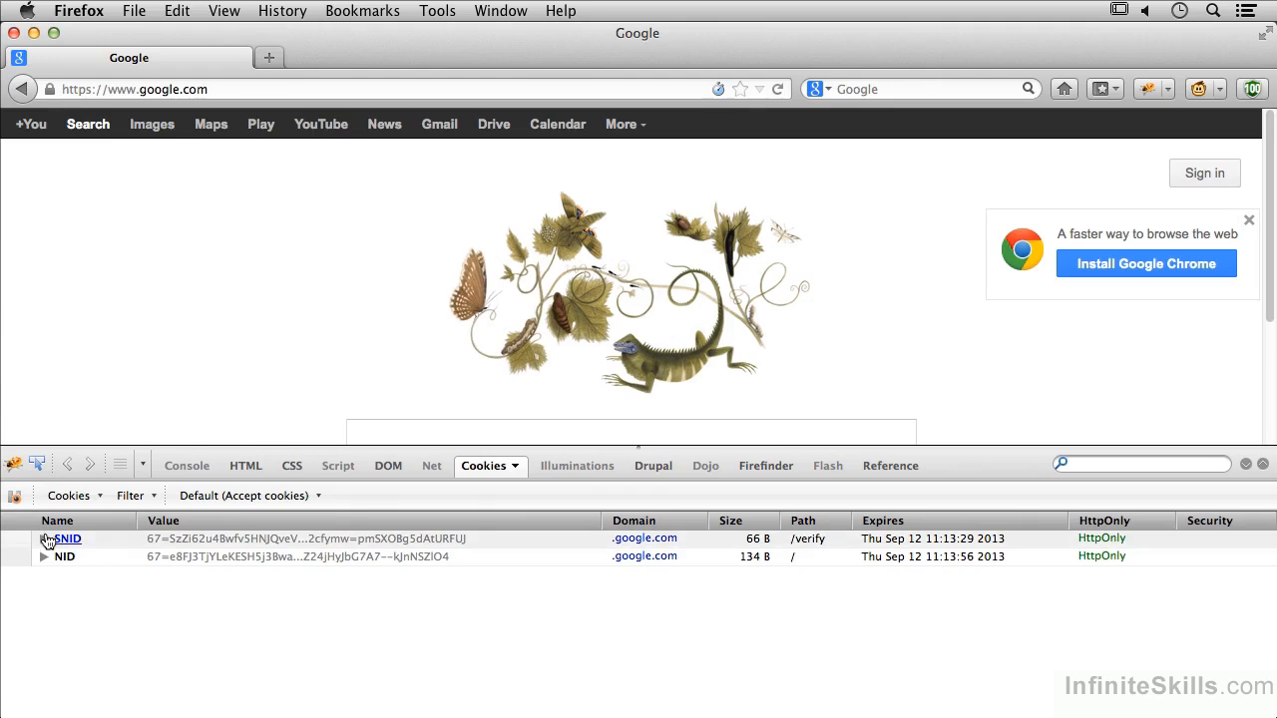
left_click(45, 539)
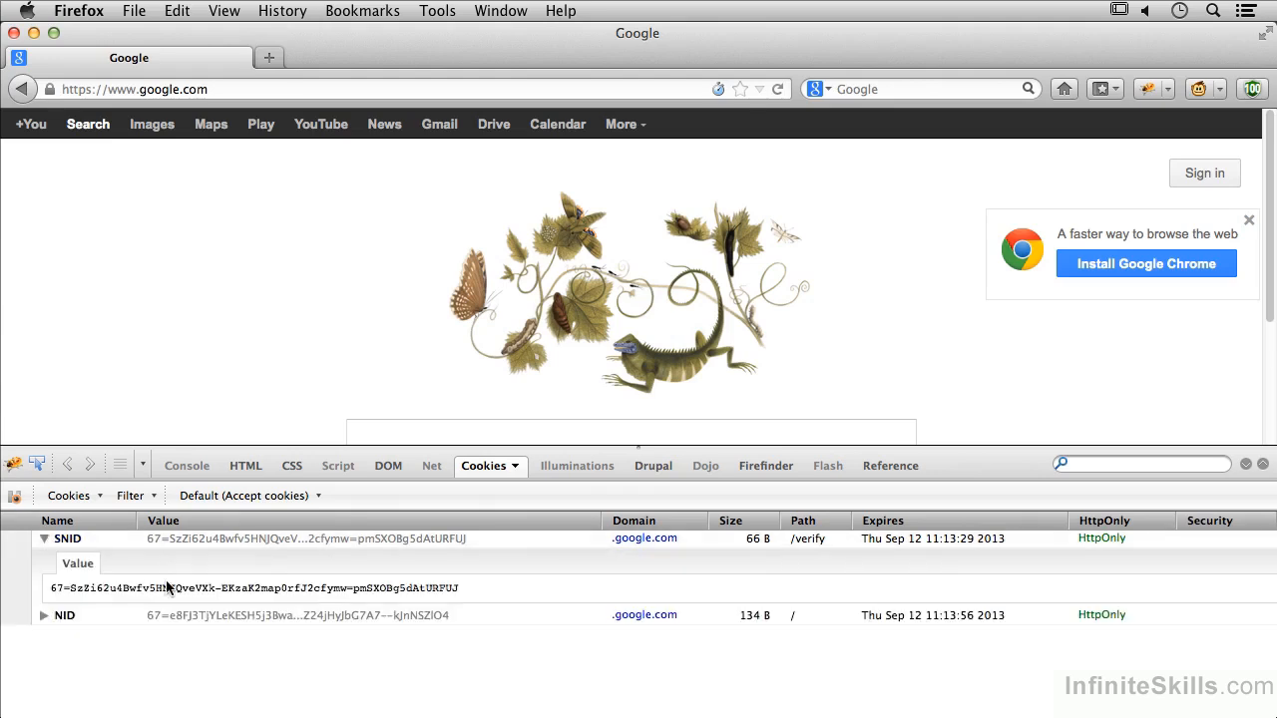
Step: Set the cookie filter to show rejected cookies and reopen the SNID cookie's details
left_click(153, 499)
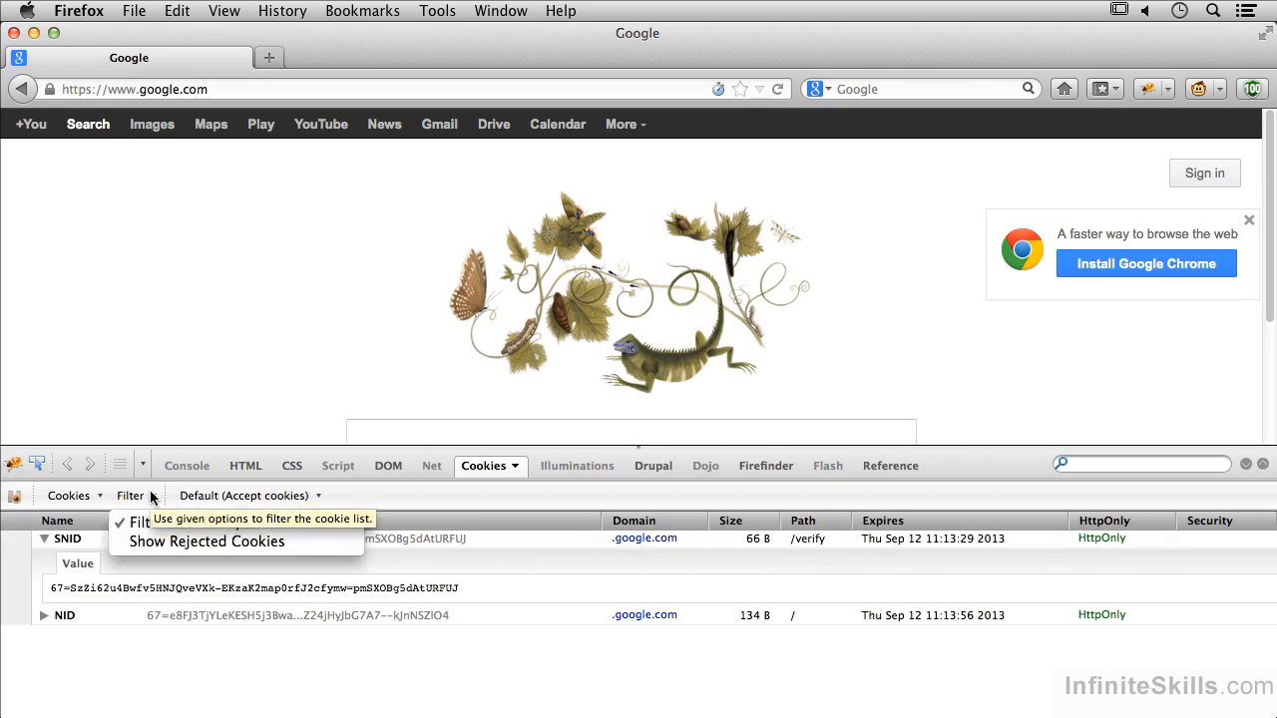
left_click(209, 542)
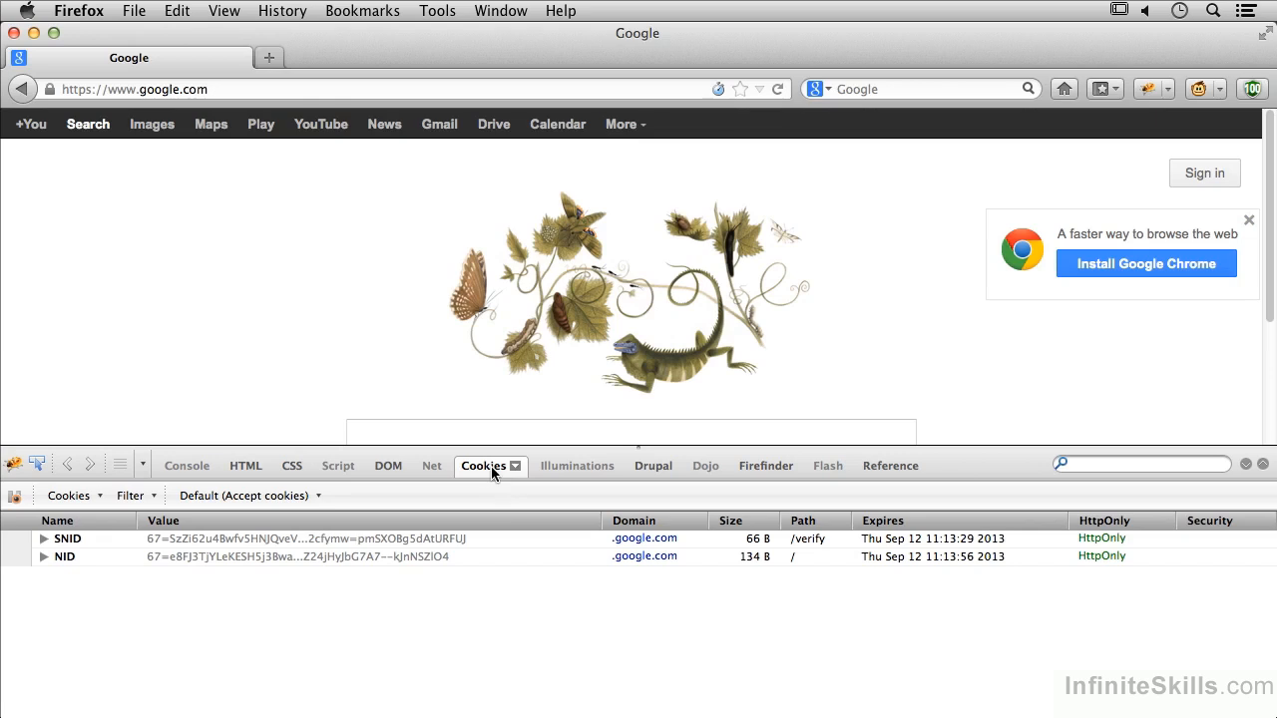
left_click(44, 540)
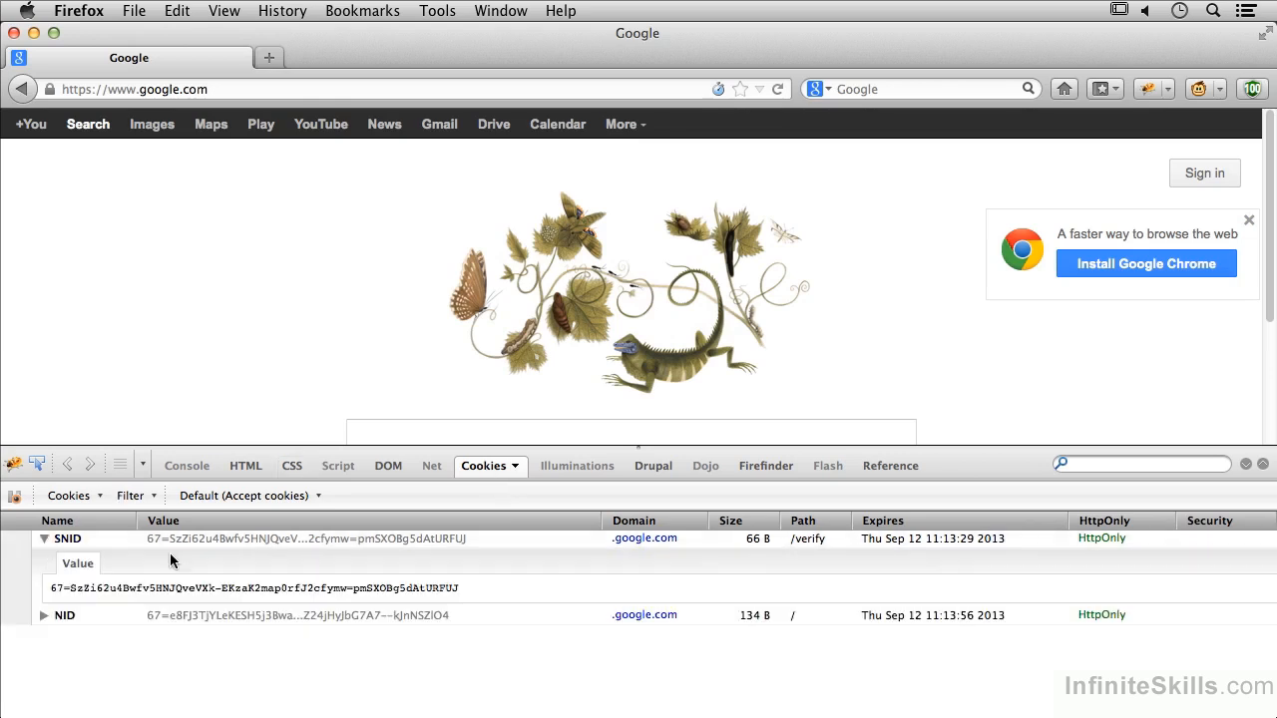
left_click(168, 88)
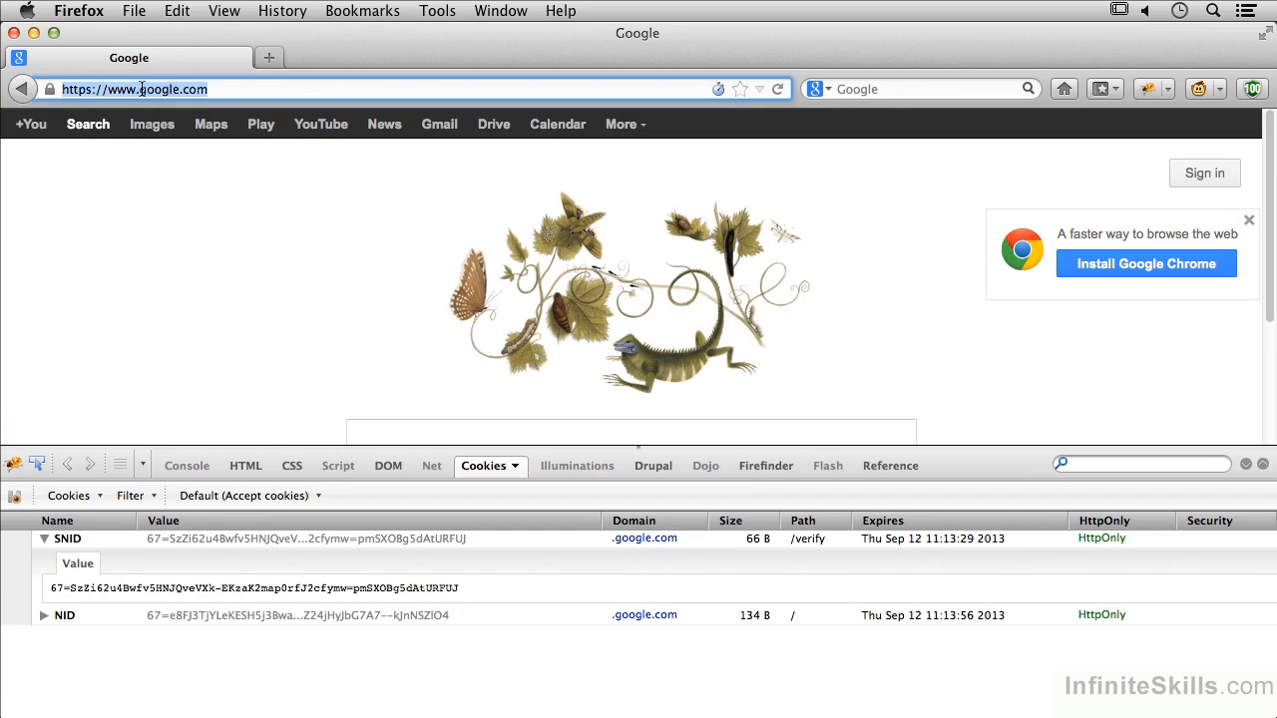
left_click(142, 89)
left_click_drag(140, 89, 273, 89)
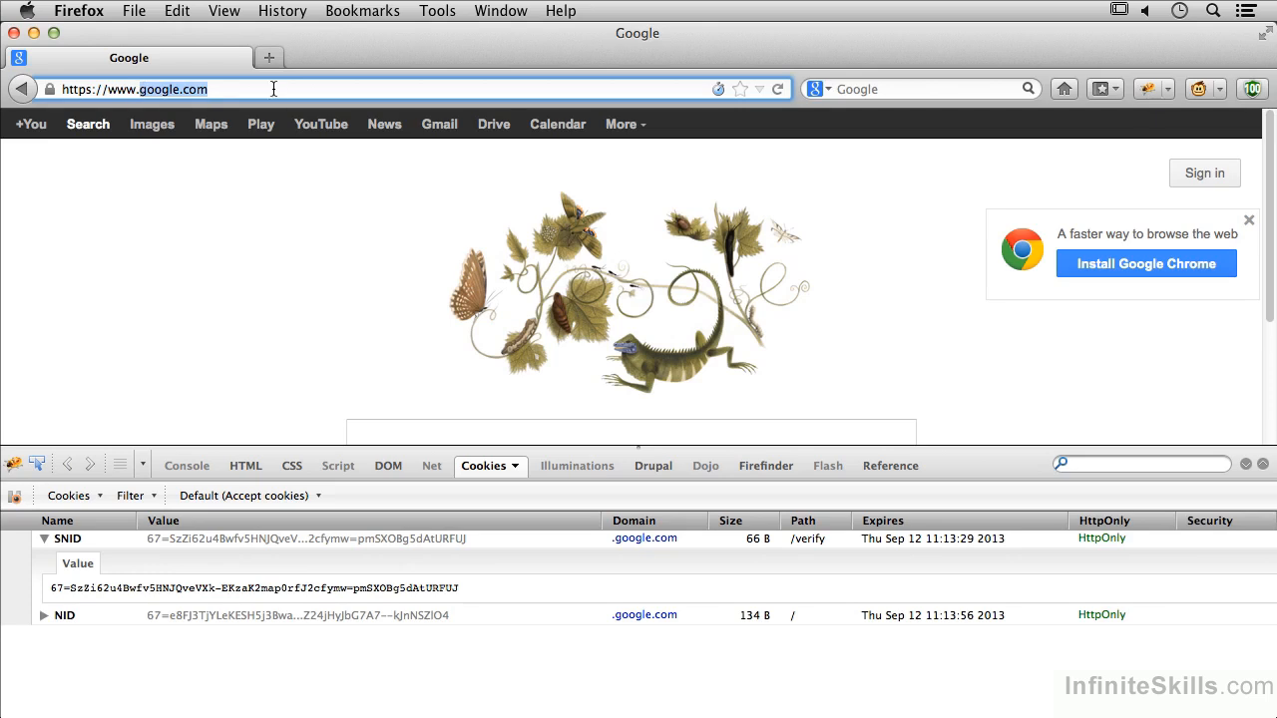
type("apple.com")
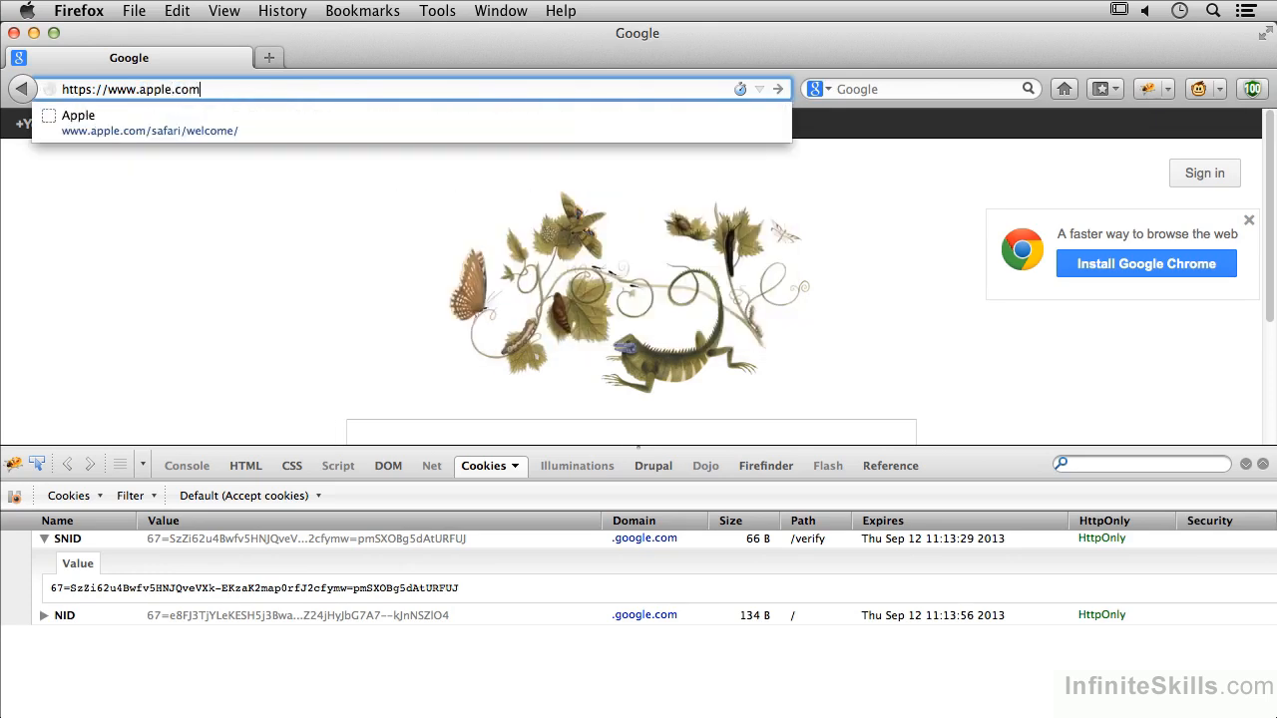
key("Return")
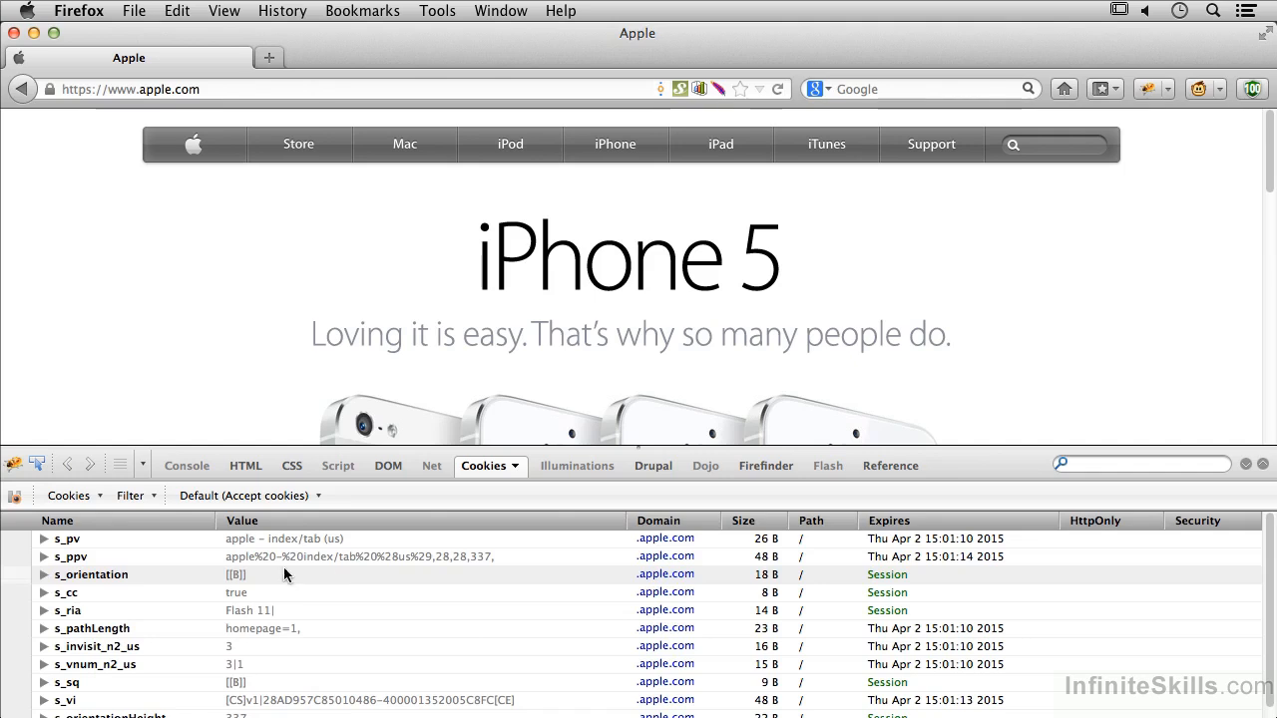
Step: Inspect the s_orientation session cookie and change its value to [[A]]
left_click(45, 578)
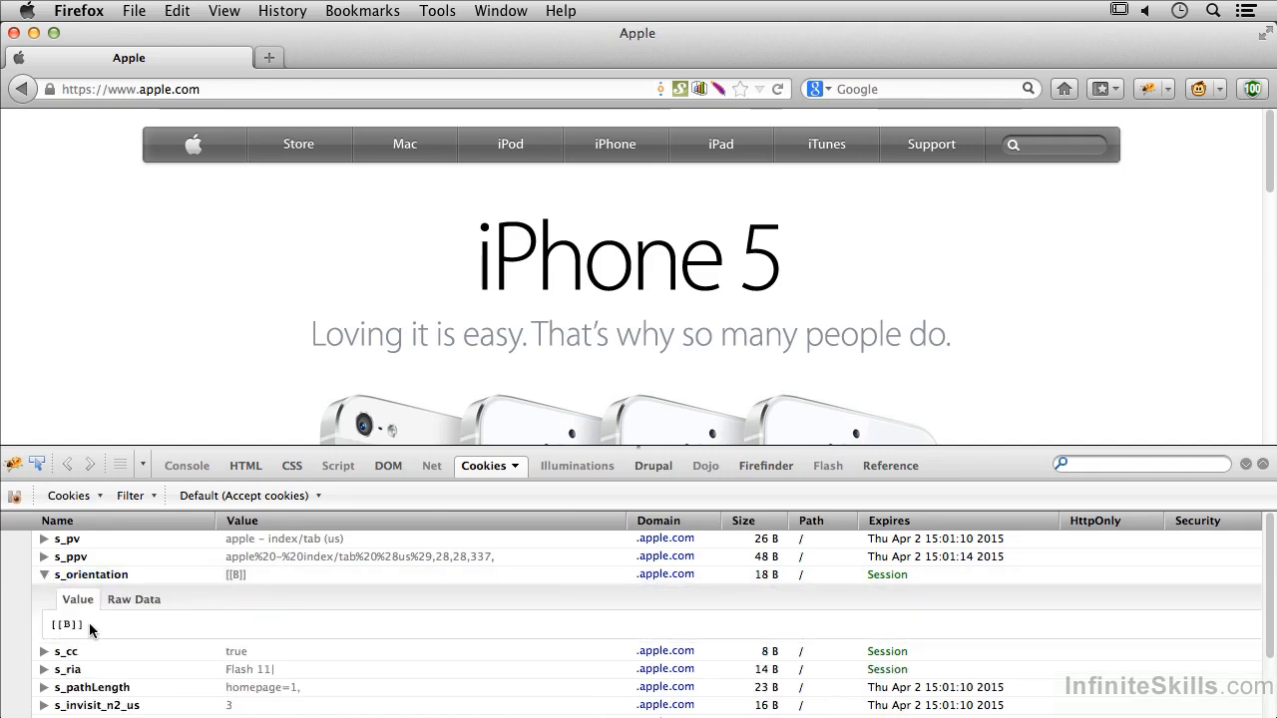
left_click(247, 575)
right_click(247, 575)
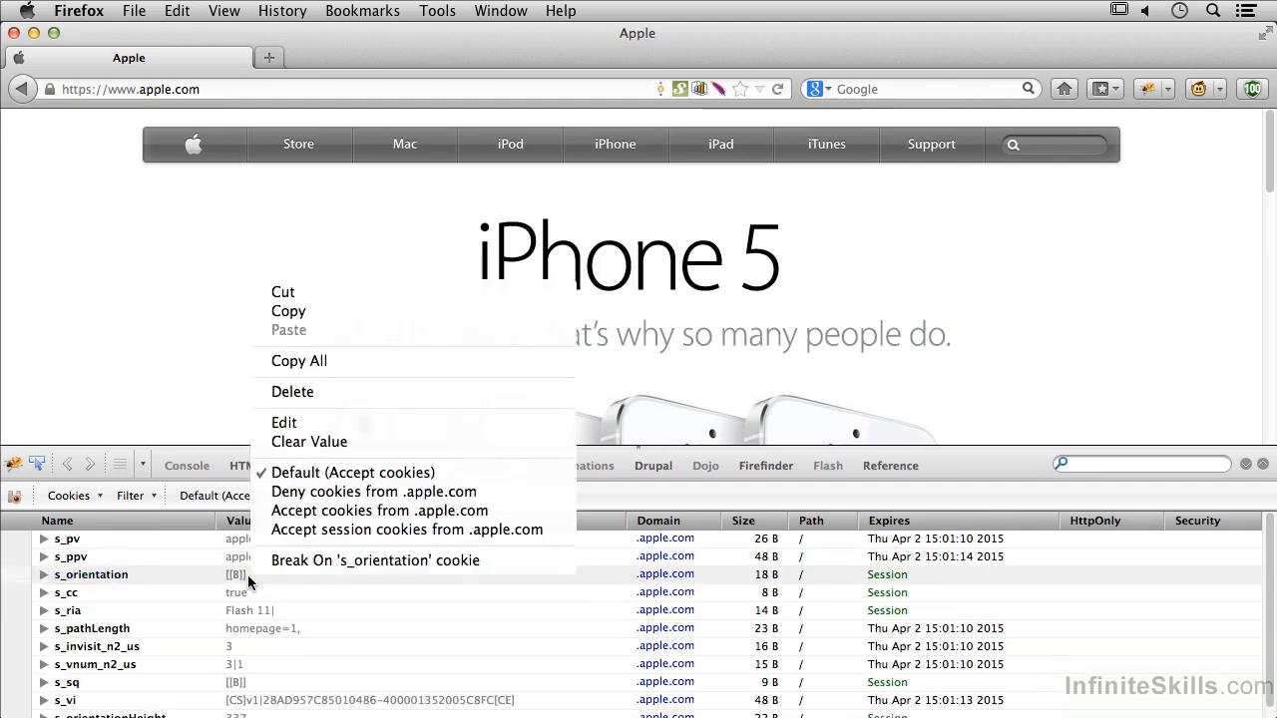
left_click(299, 424)
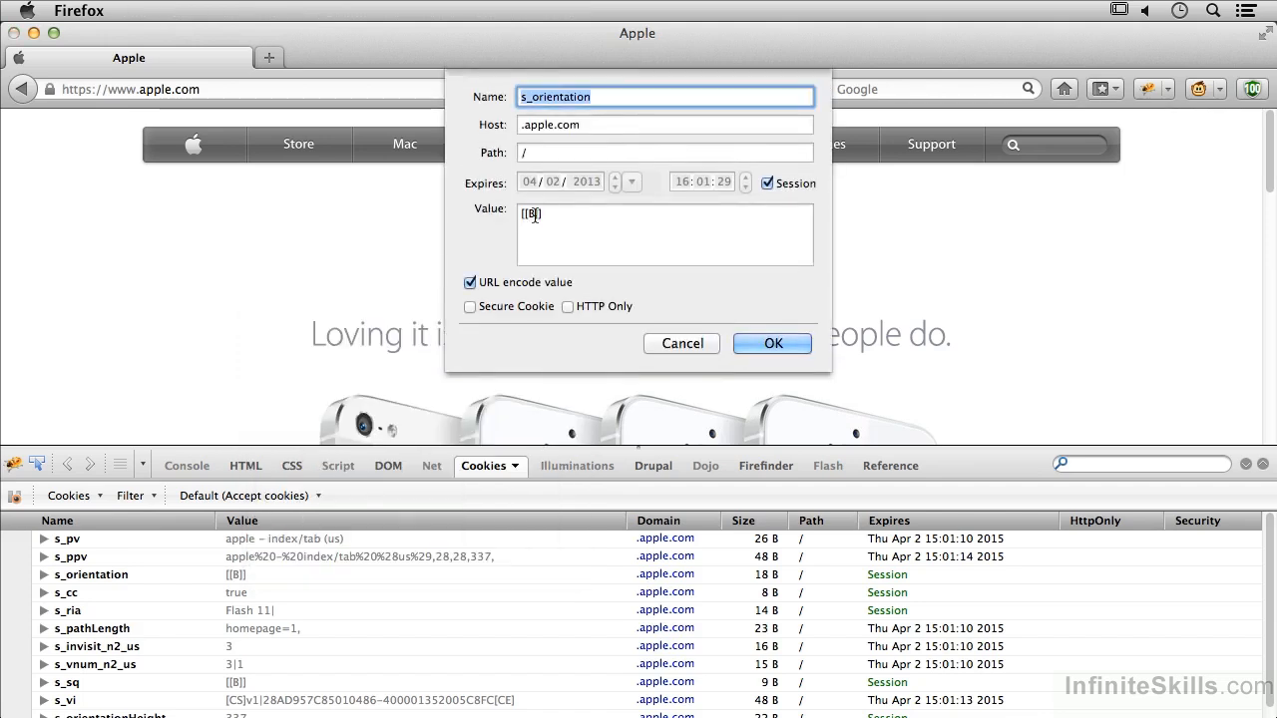
left_click(532, 214)
key("BackSpace")
type("A")
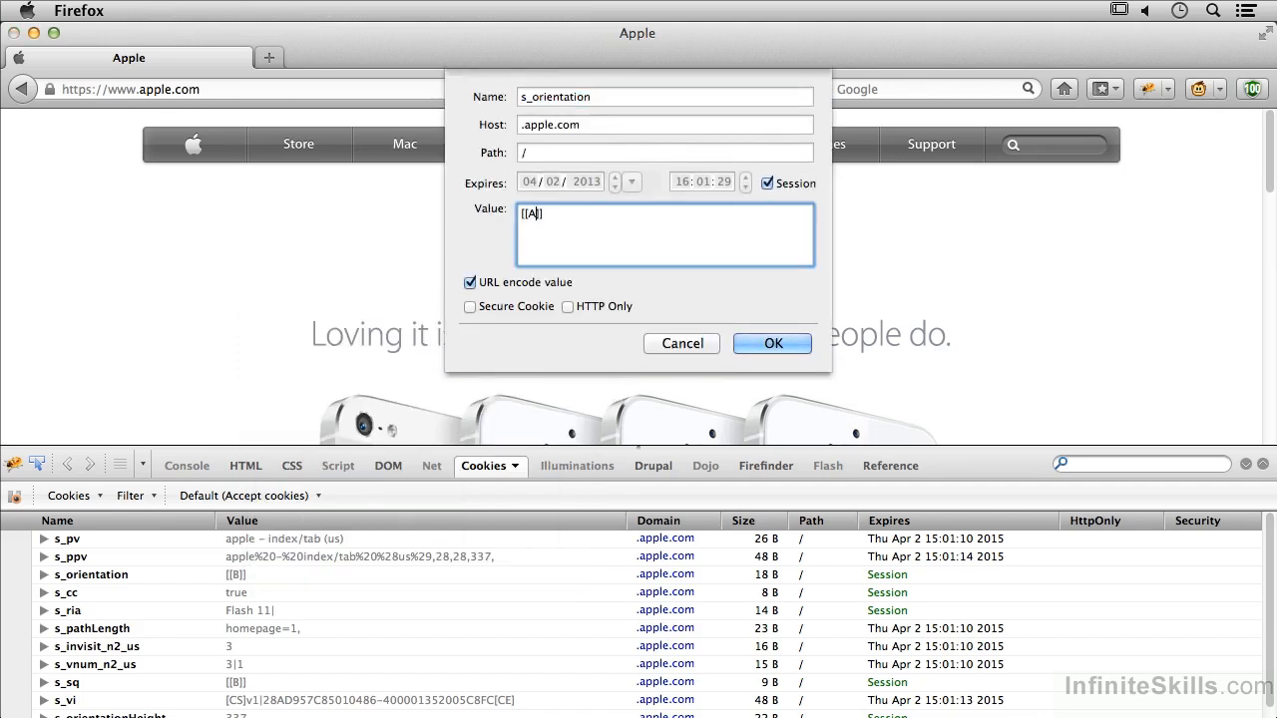
left_click(774, 344)
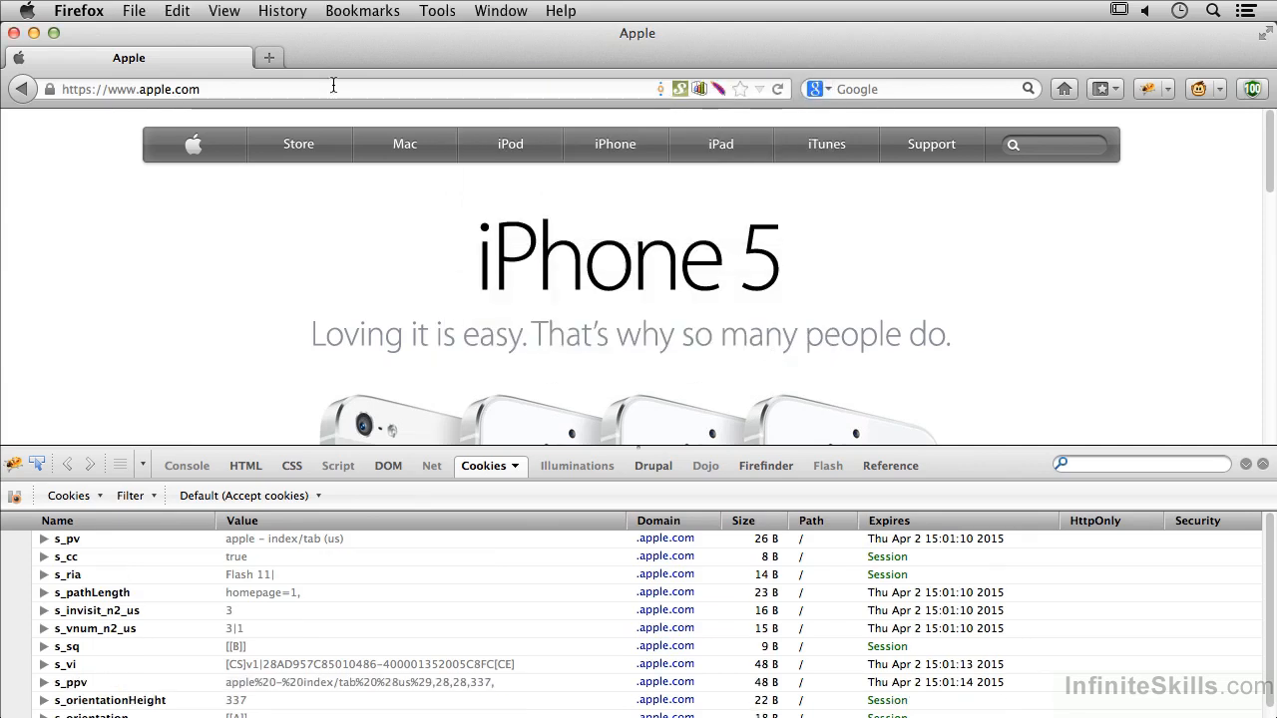
Step: Reload the Apple page and examine the s_orientation cookie's value and expiry in the cookie list
left_click(250, 91)
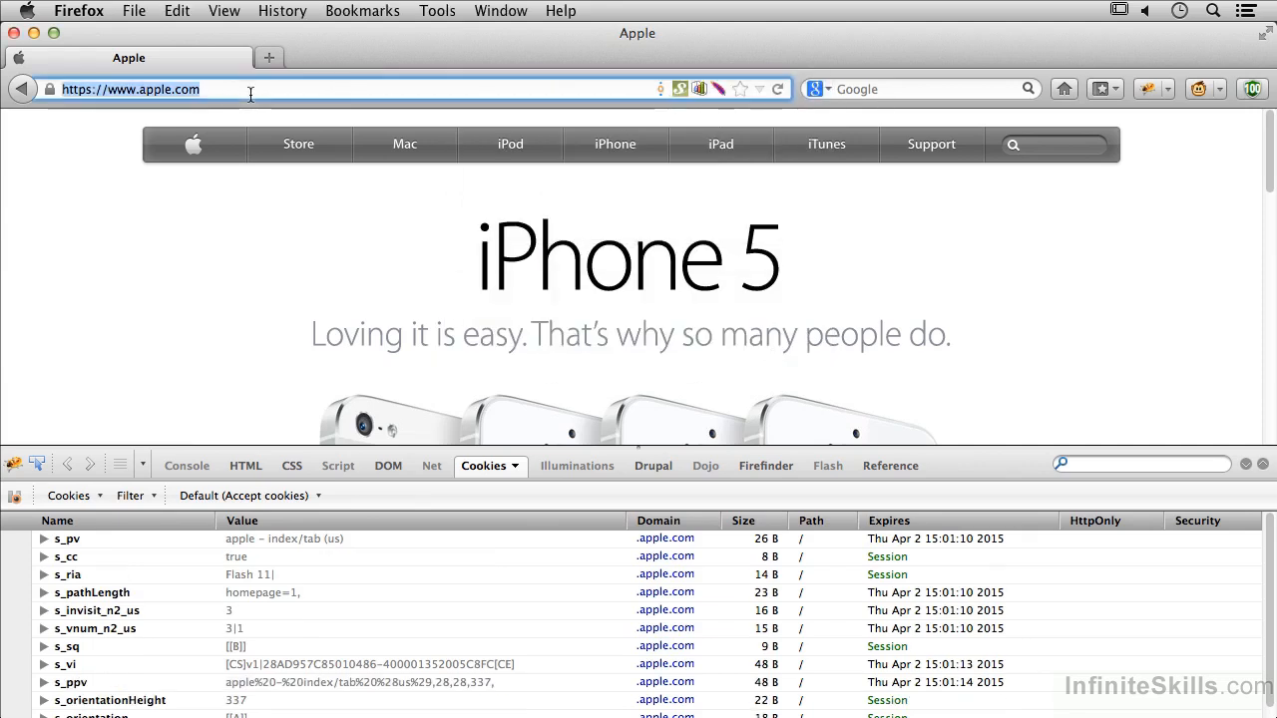
left_click(779, 87)
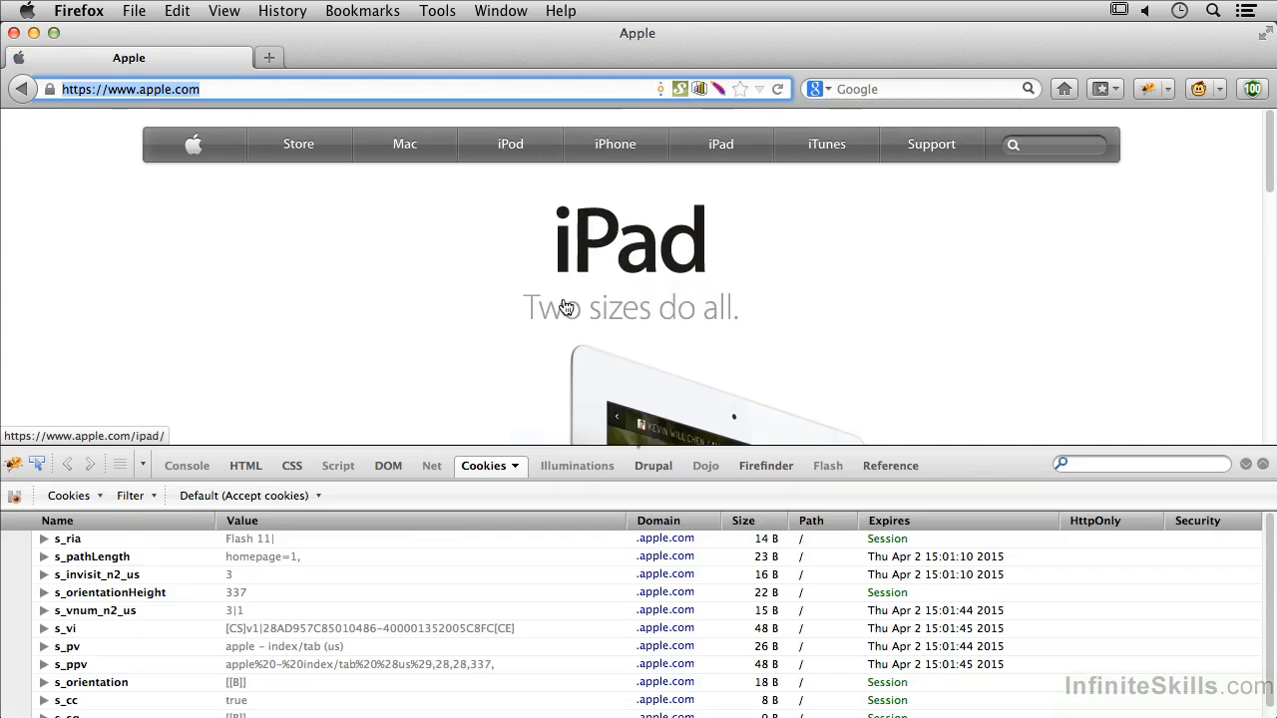
scroll(564, 307, "down", 3)
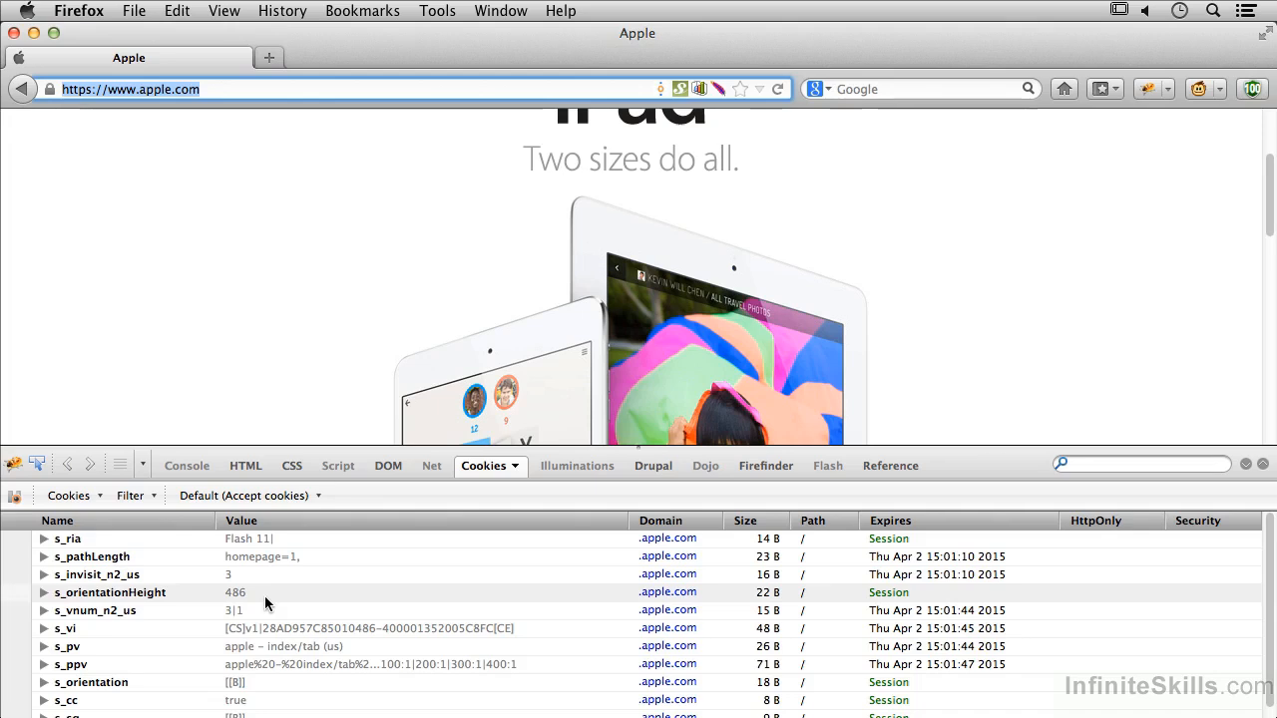
left_click(238, 684)
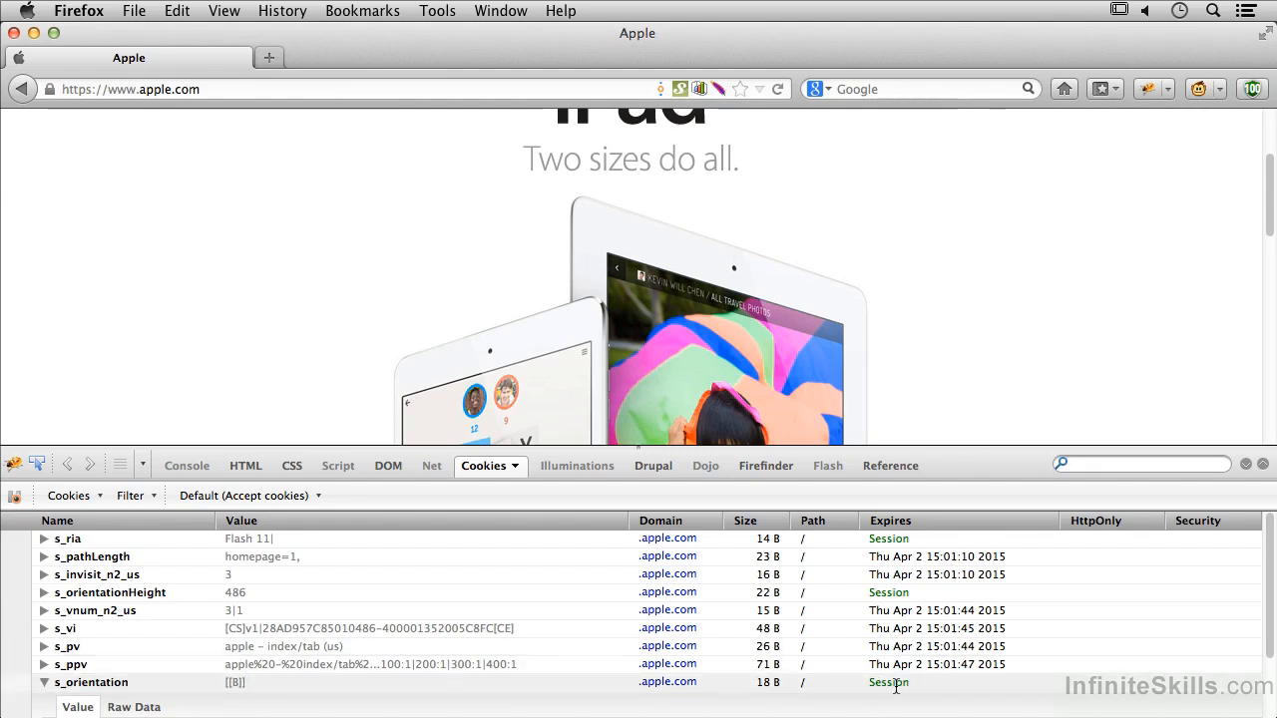
scroll(896, 686, "down", 2)
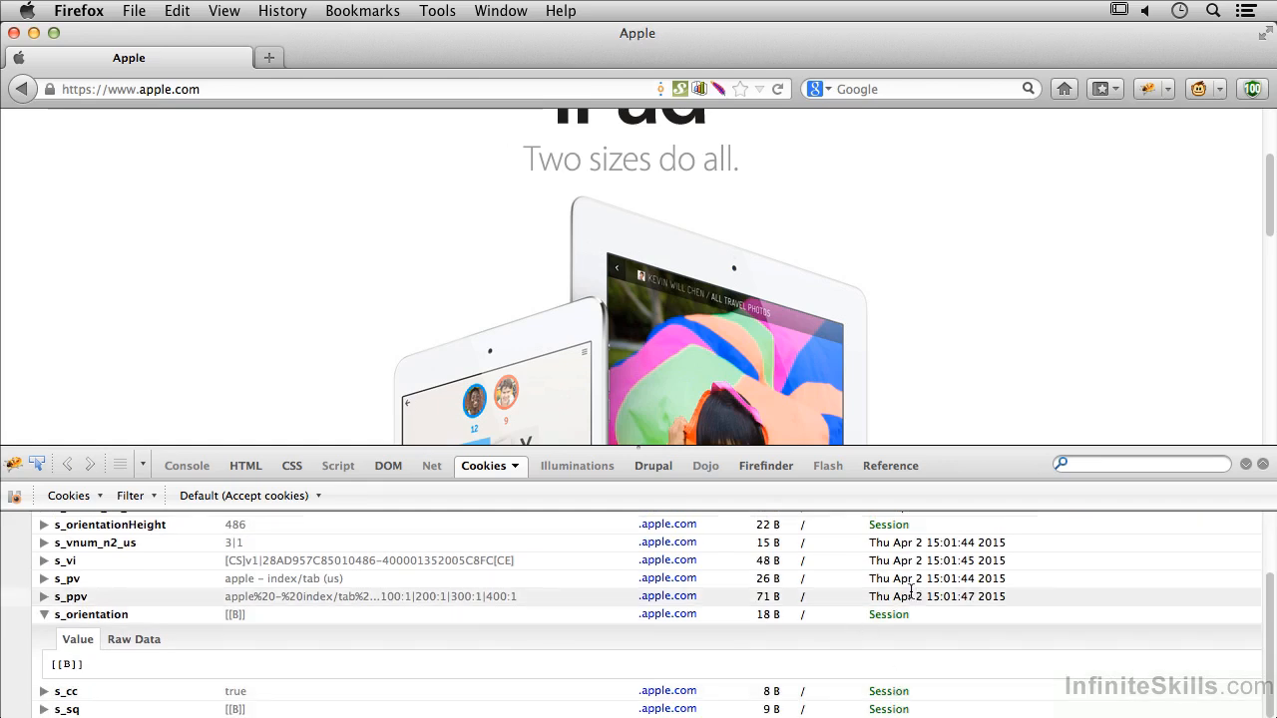
scroll(911, 590, "up", 2)
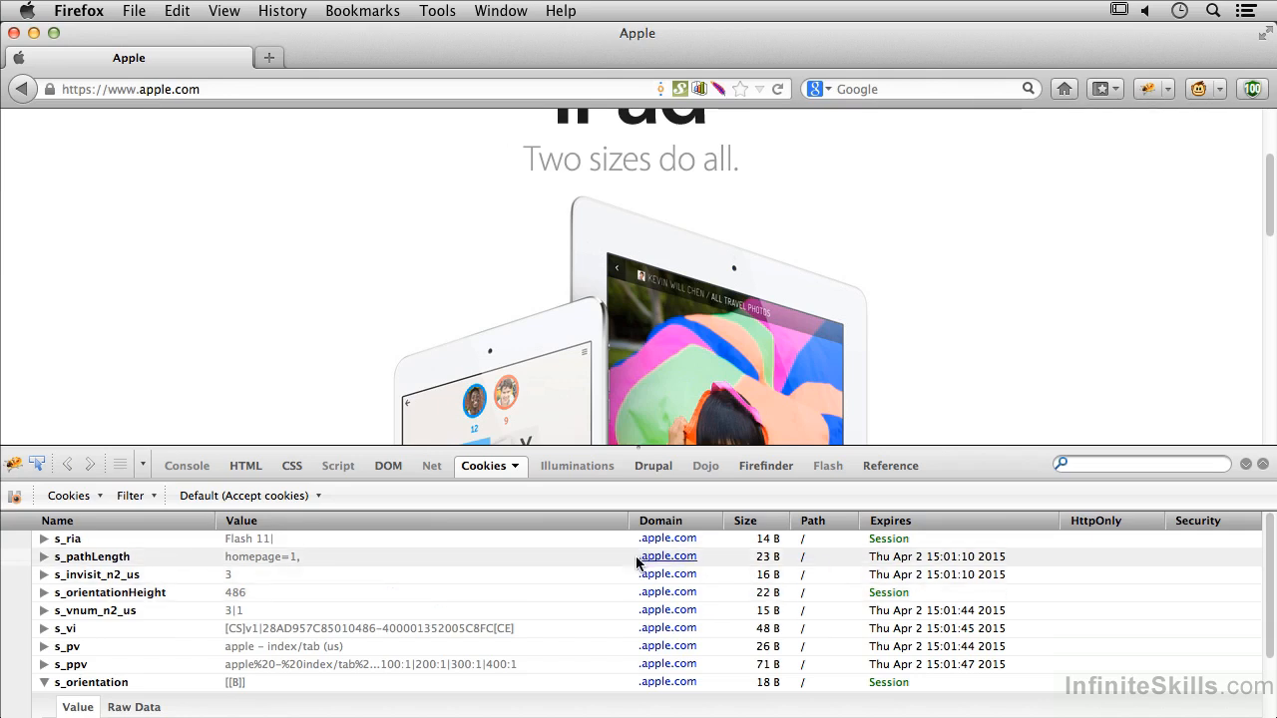
Step: Replace the page address with wordpress.com and load the site
left_click(220, 90)
key("super+a")
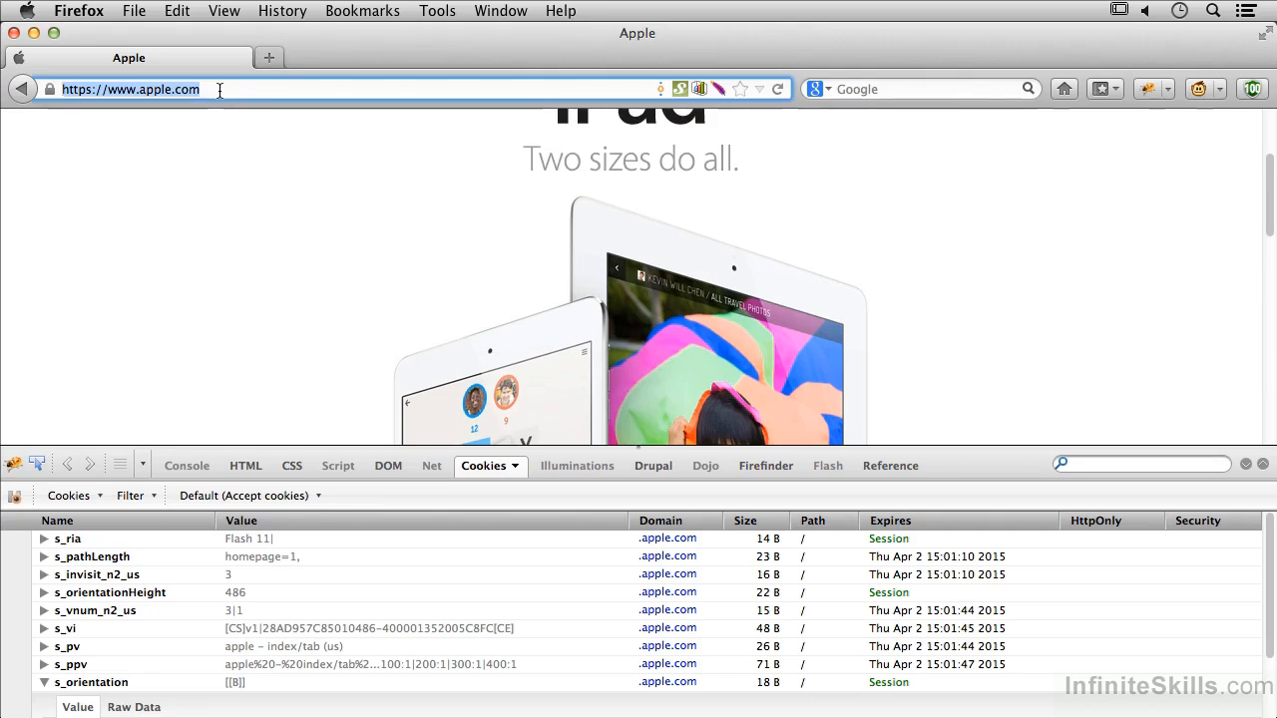
type("www.m")
key("BackSpace")
key("BackSpace")
type("w")
key("Return")
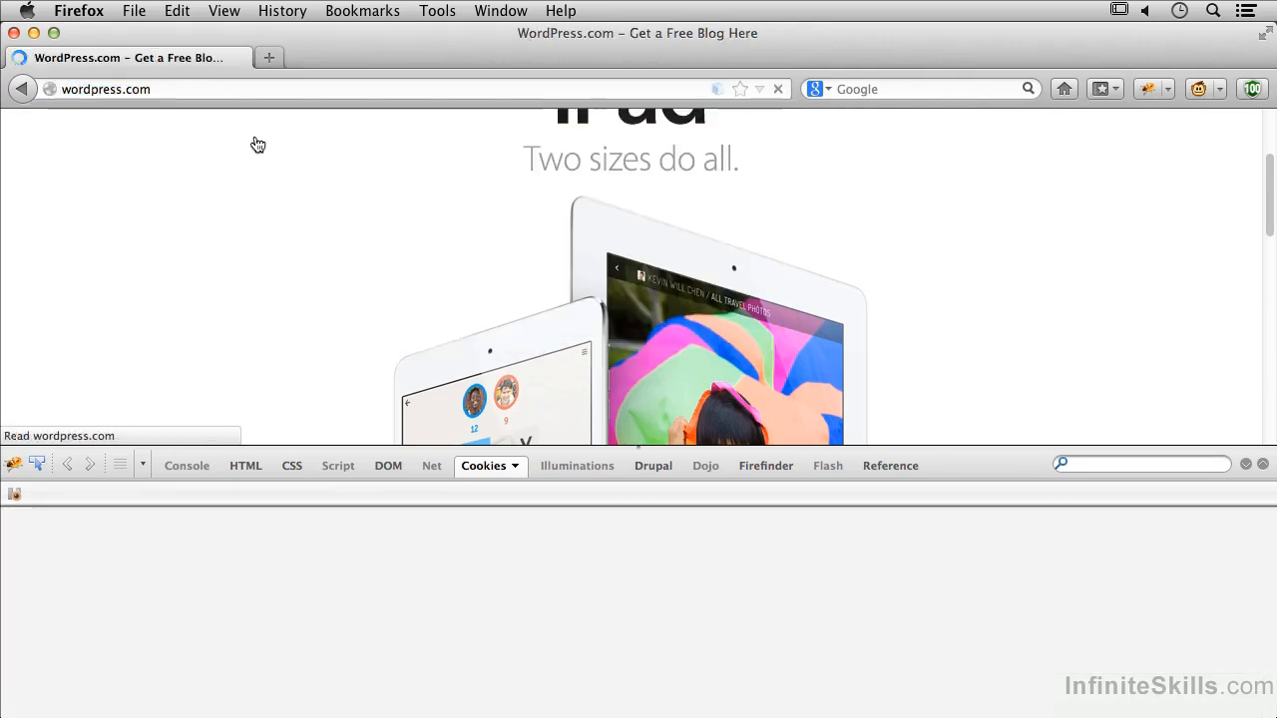